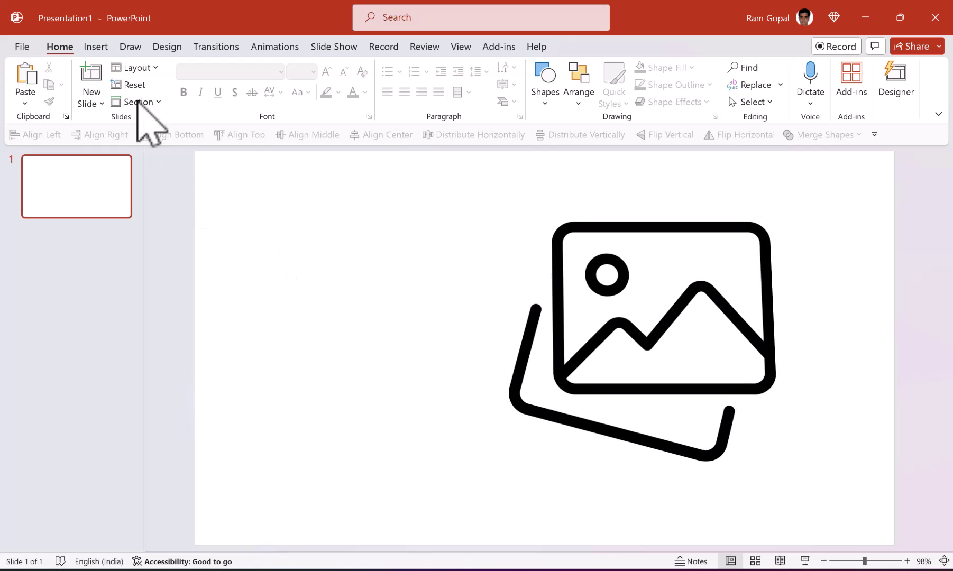
Step: Search stock images for 'Mountain hiking' and insert the photo of a hiker seated on a rock
left_click(95, 47)
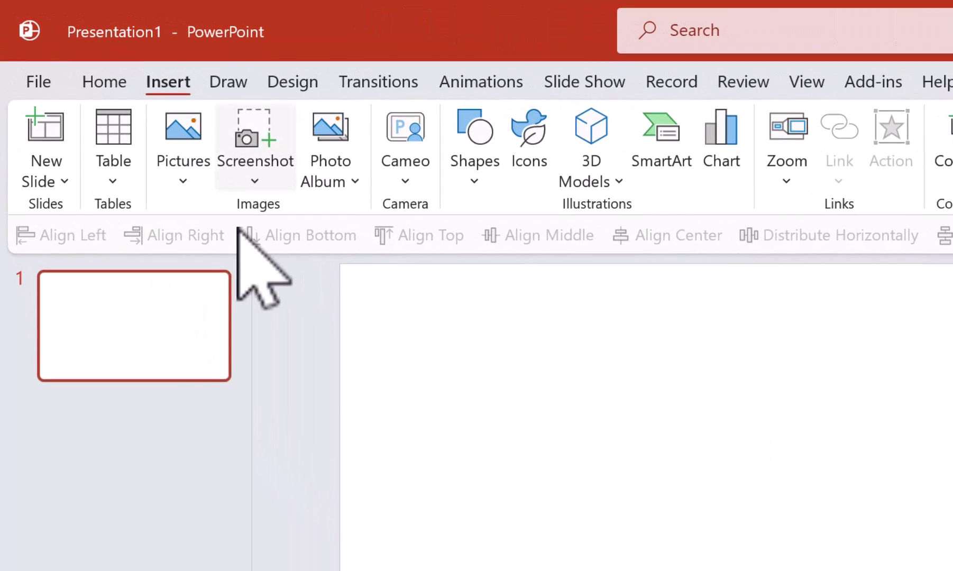
left_click(182, 177)
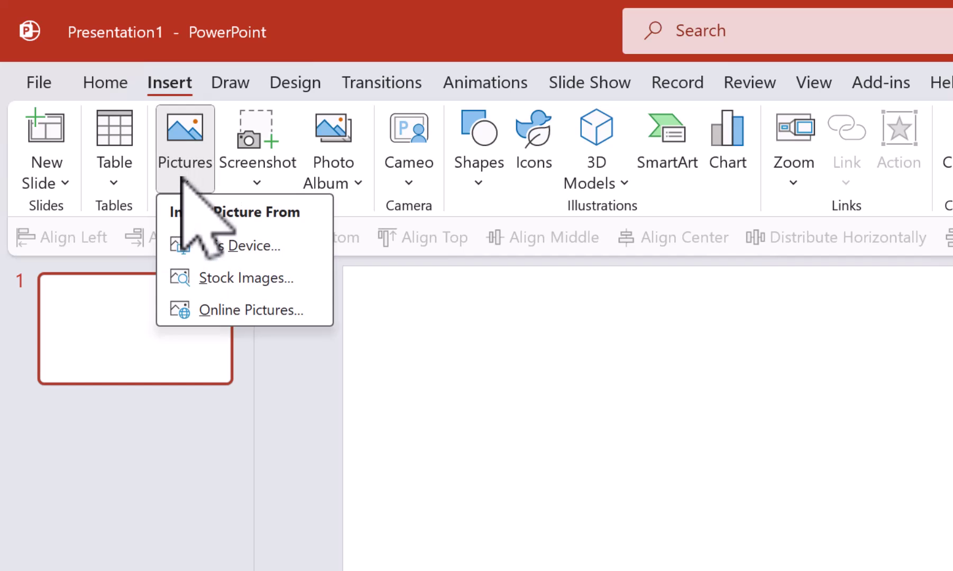
left_click(249, 281)
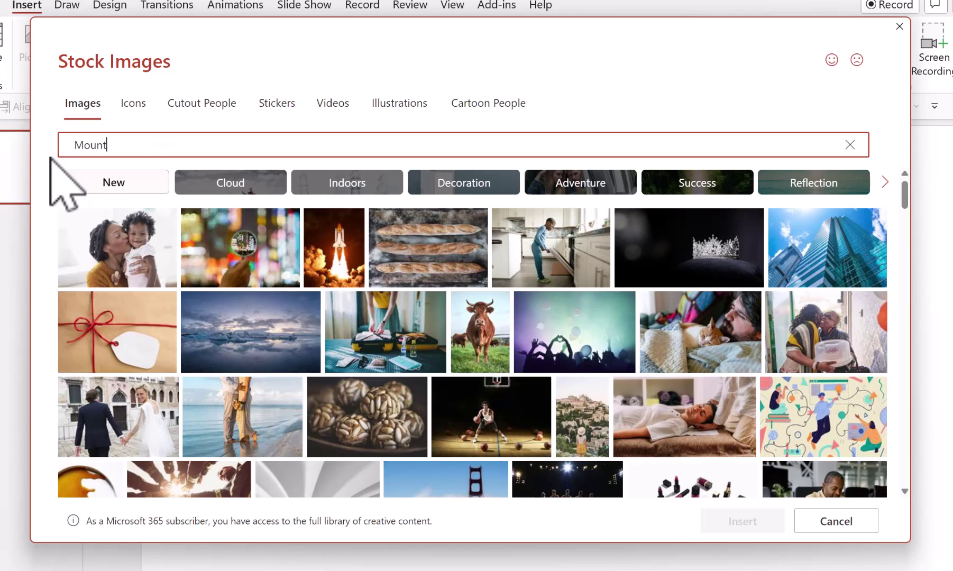
type("ain ")
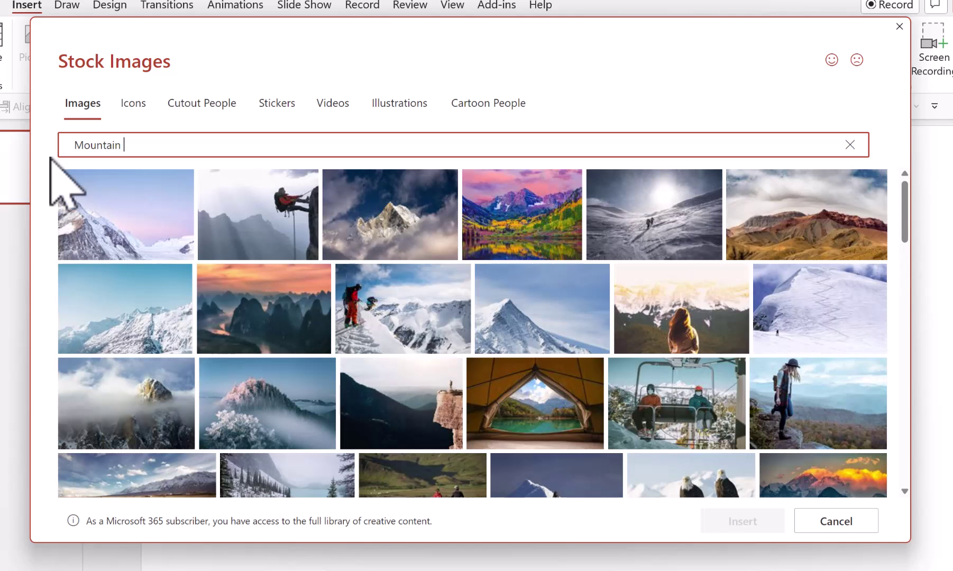
type("hiking")
left_click(833, 220)
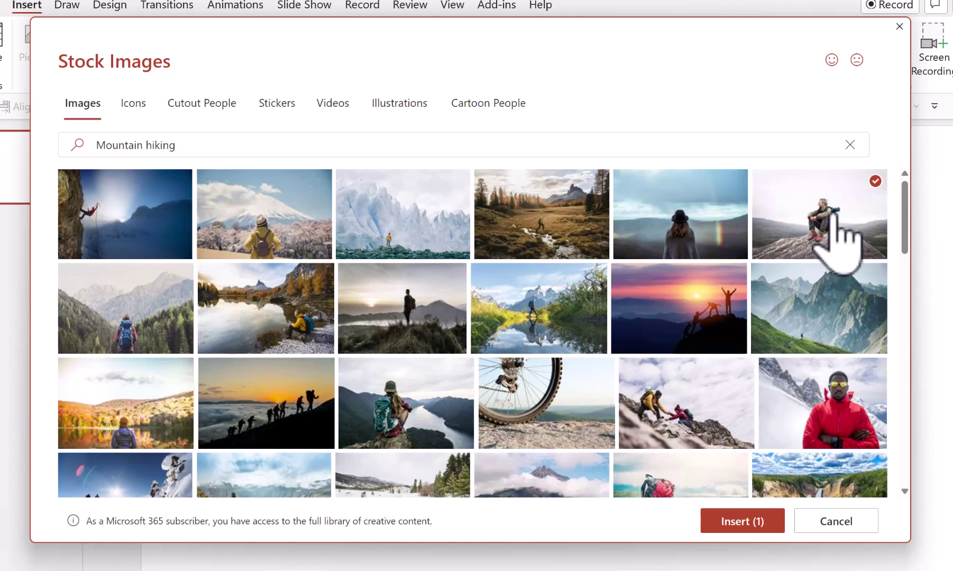
left_click(754, 522)
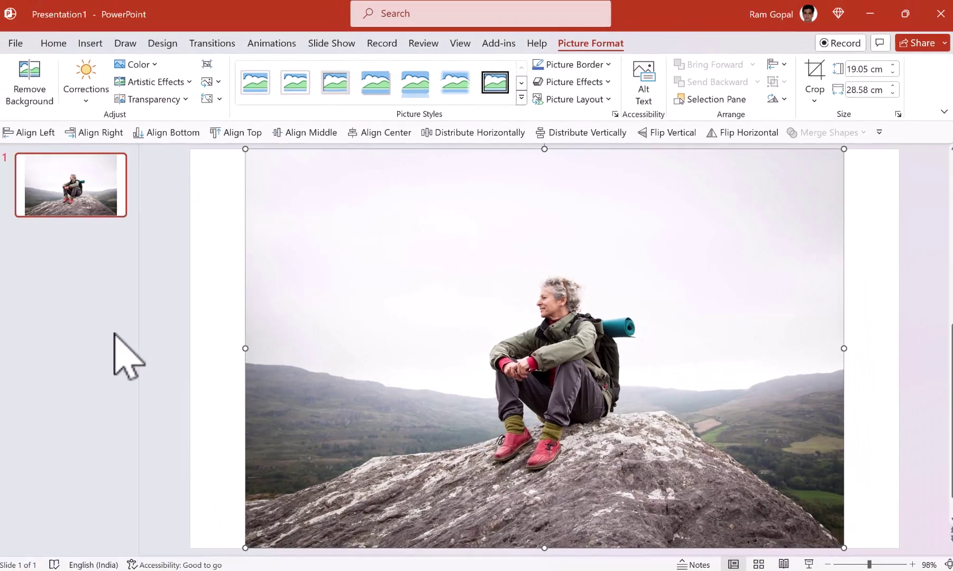
right_click(89, 229)
Step: Add a second slide and insert the stock photo of red-brown mountains under clouds
left_click(122, 280)
left_click(96, 48)
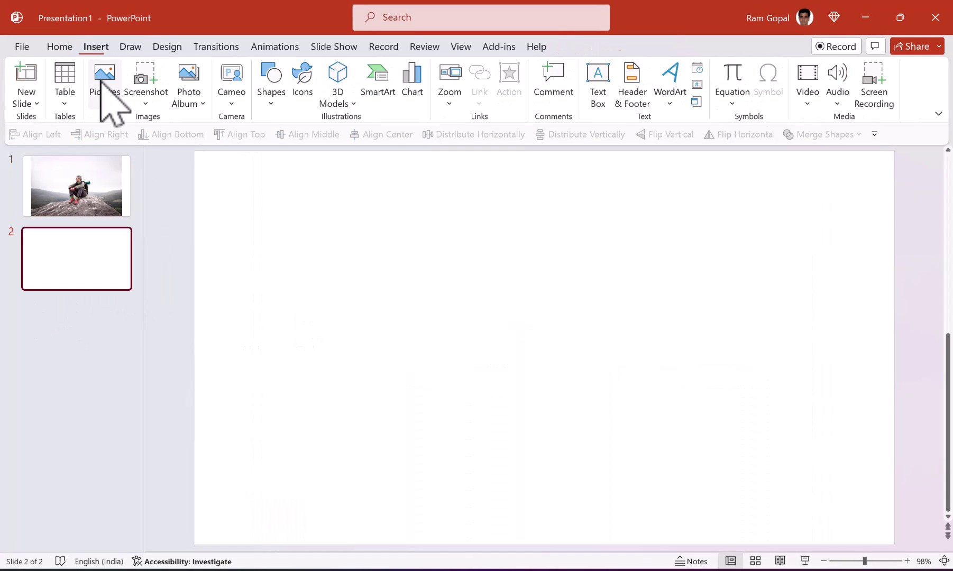
left_click(101, 95)
left_click(126, 157)
left_click(770, 240)
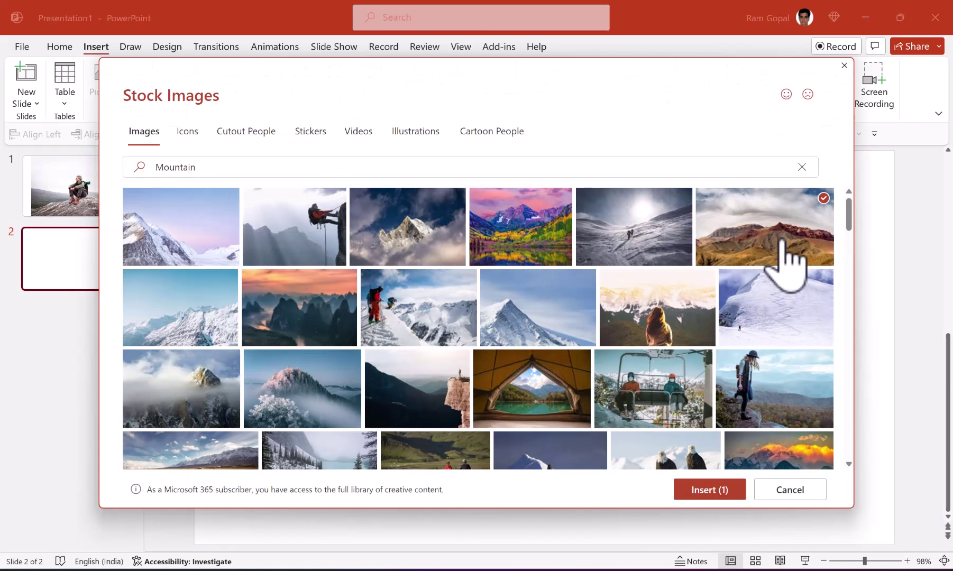
left_click(709, 490)
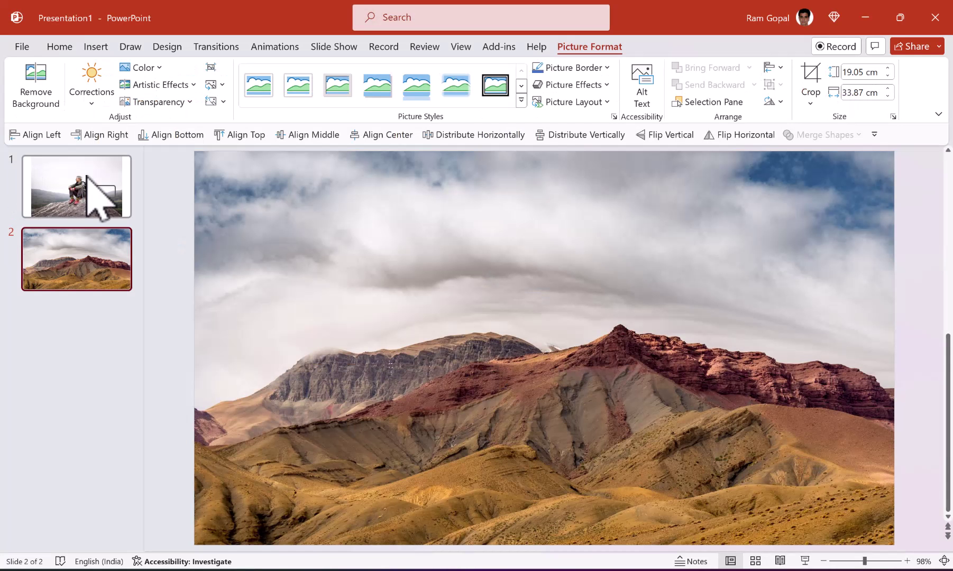
Step: Compare the two slides, then select the hiker photo on slide 1
left_click(87, 177)
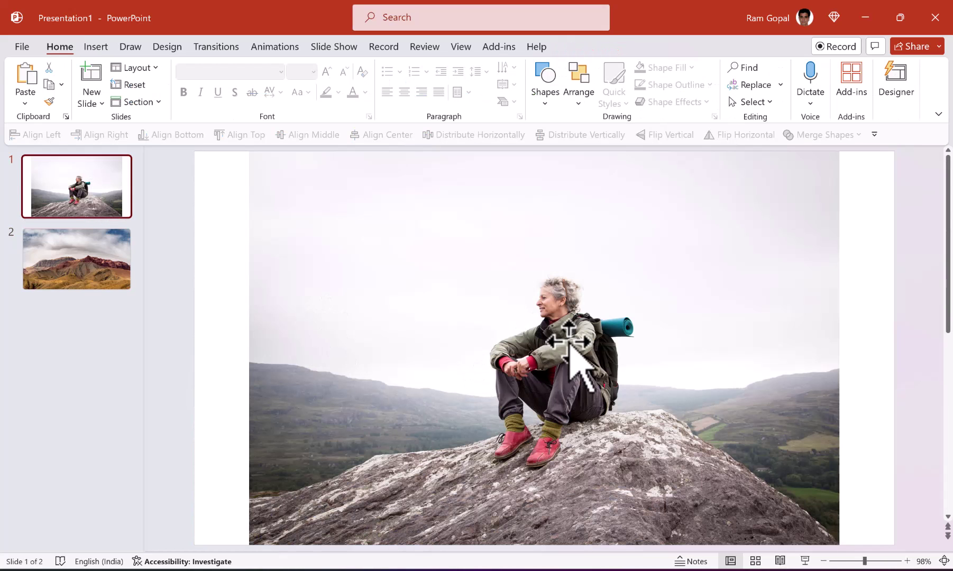
left_click(78, 262)
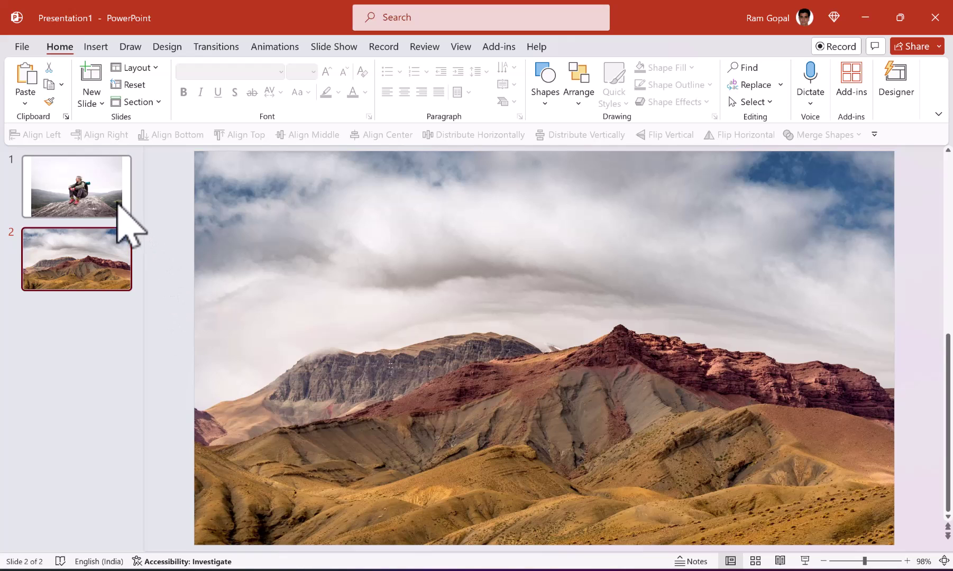
left_click(115, 207)
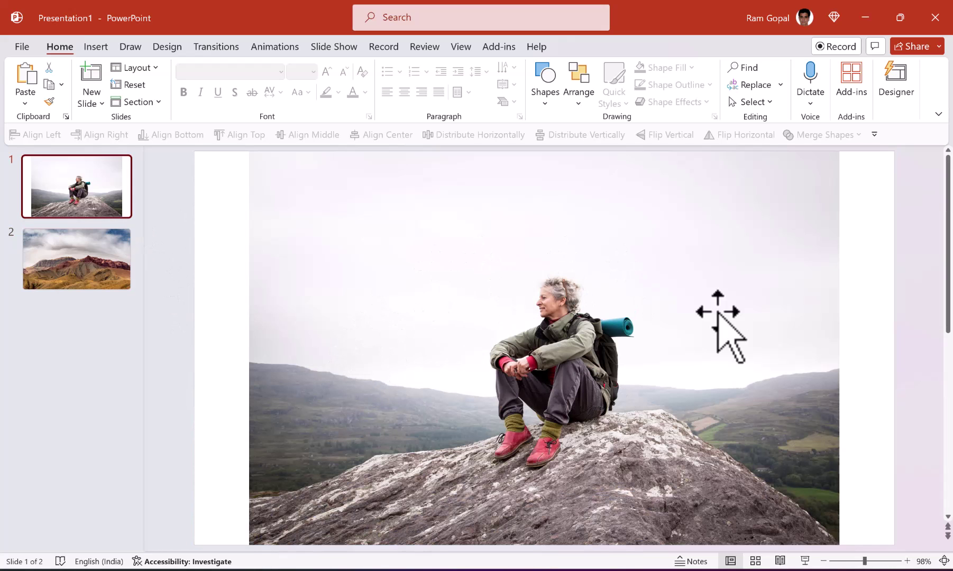
left_click(76, 259)
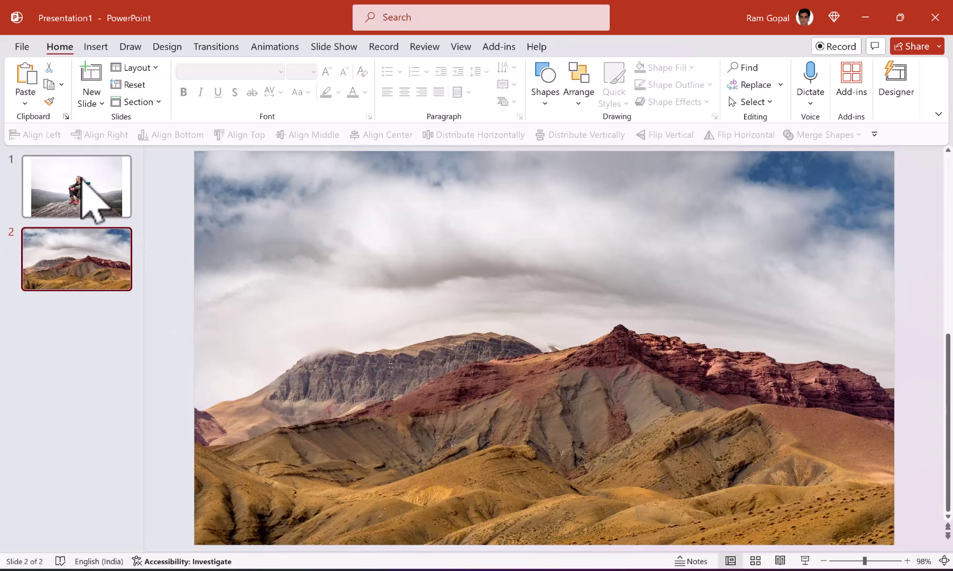
left_click(89, 198)
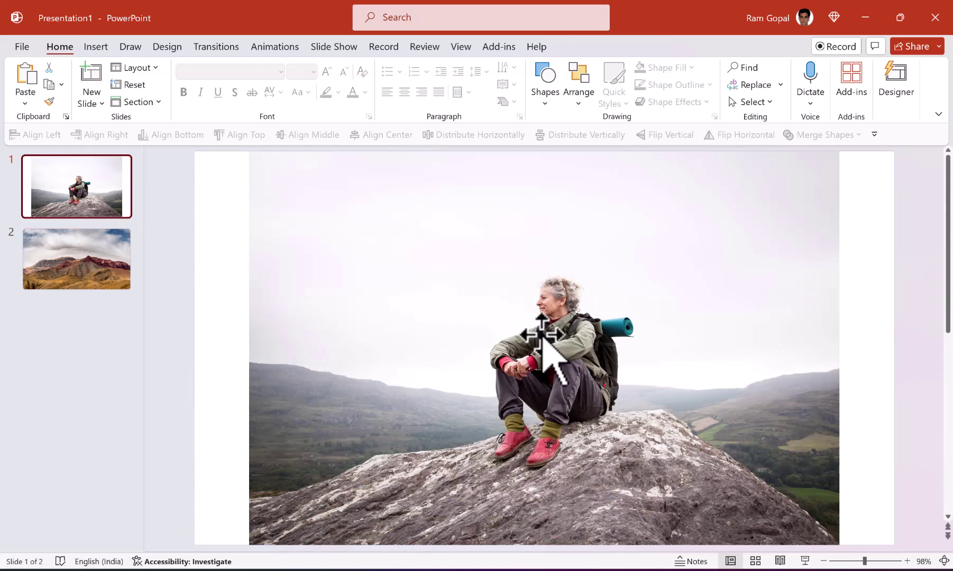
left_click(554, 327)
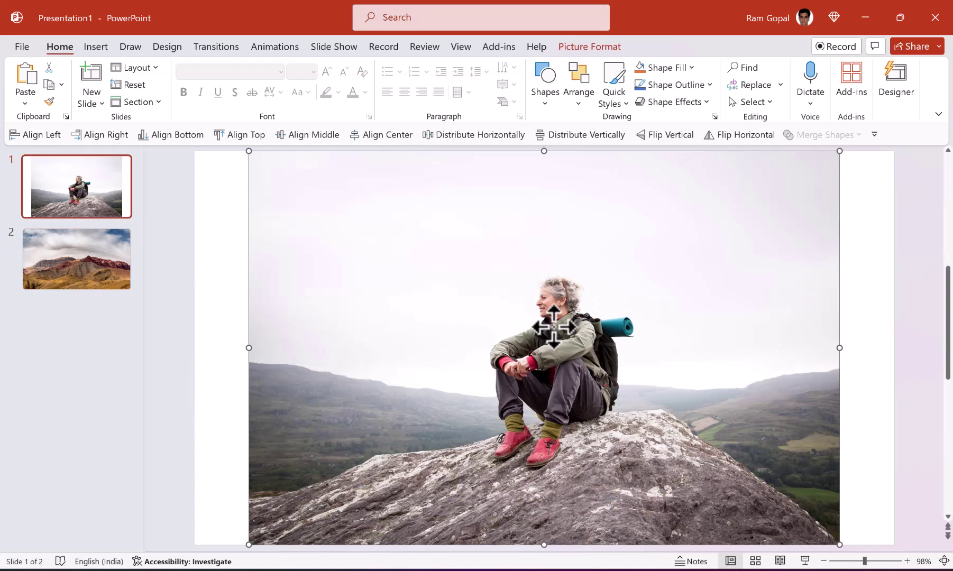
left_click(576, 48)
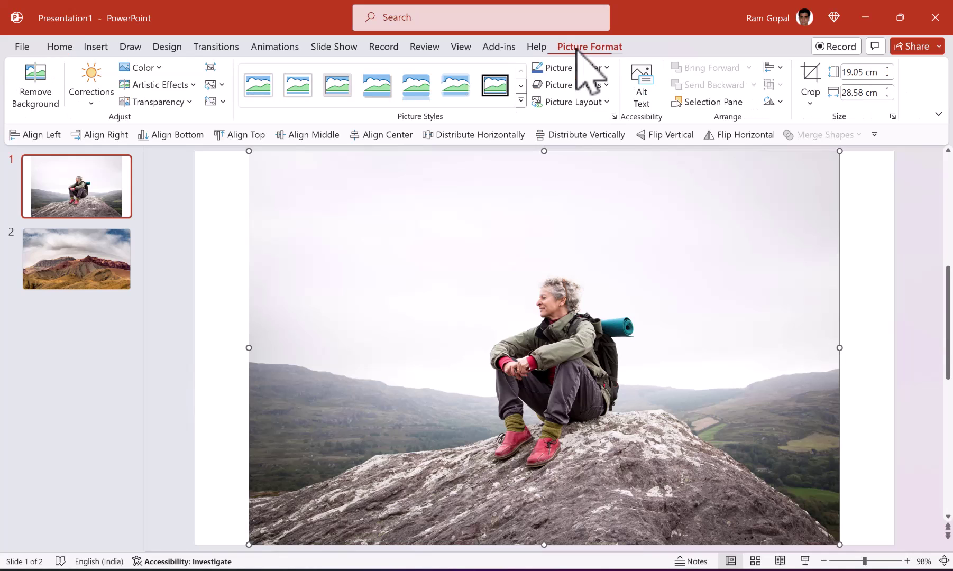
left_click(36, 90)
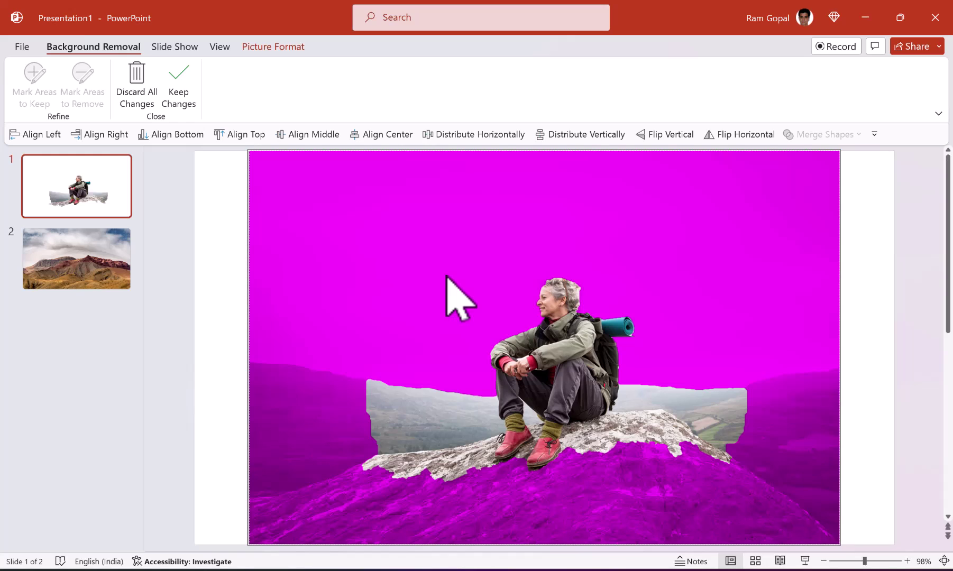
left_click(180, 88)
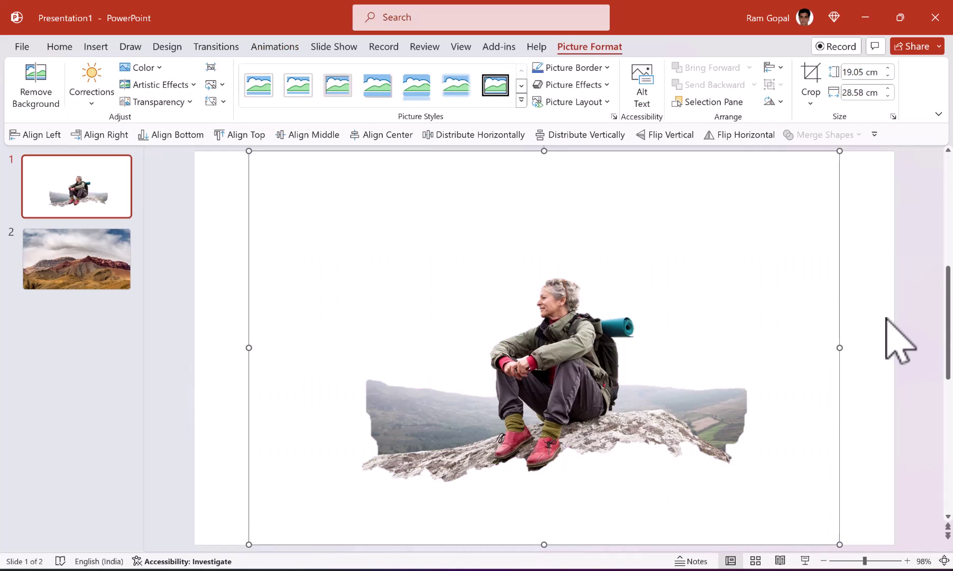
key("ctrl+z")
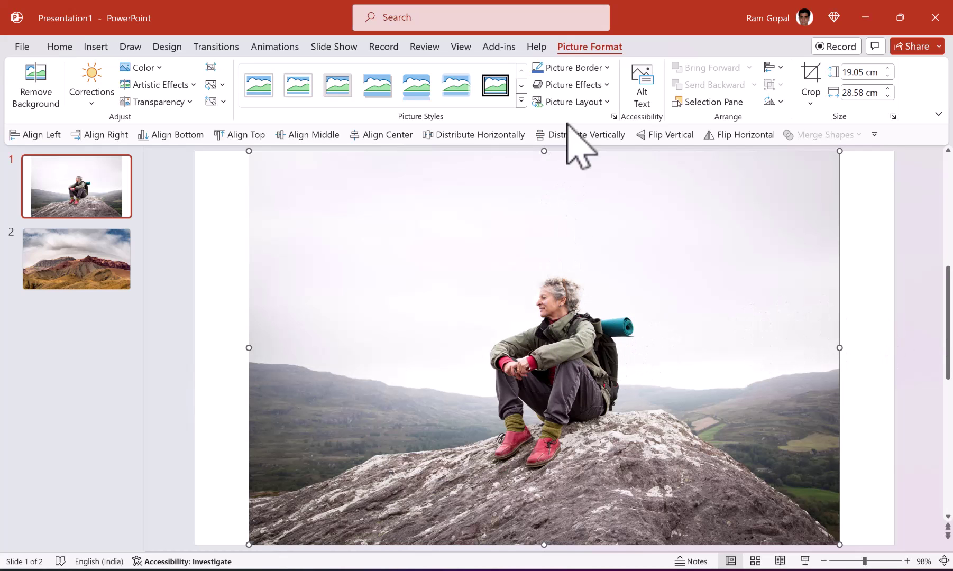
Step: Start Remove Background on the hiker photo and mark the hills and rock to keep
left_click(30, 95)
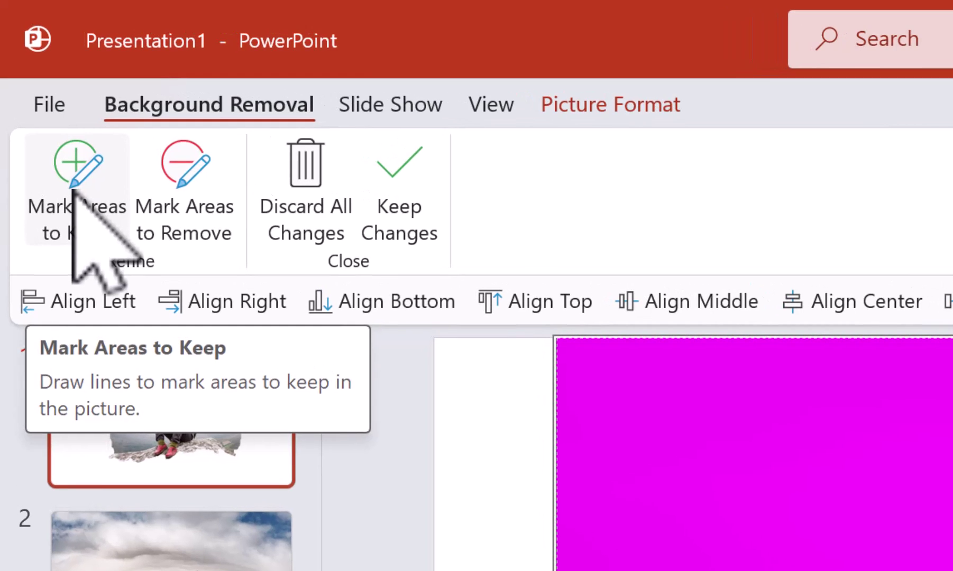
left_click(74, 188)
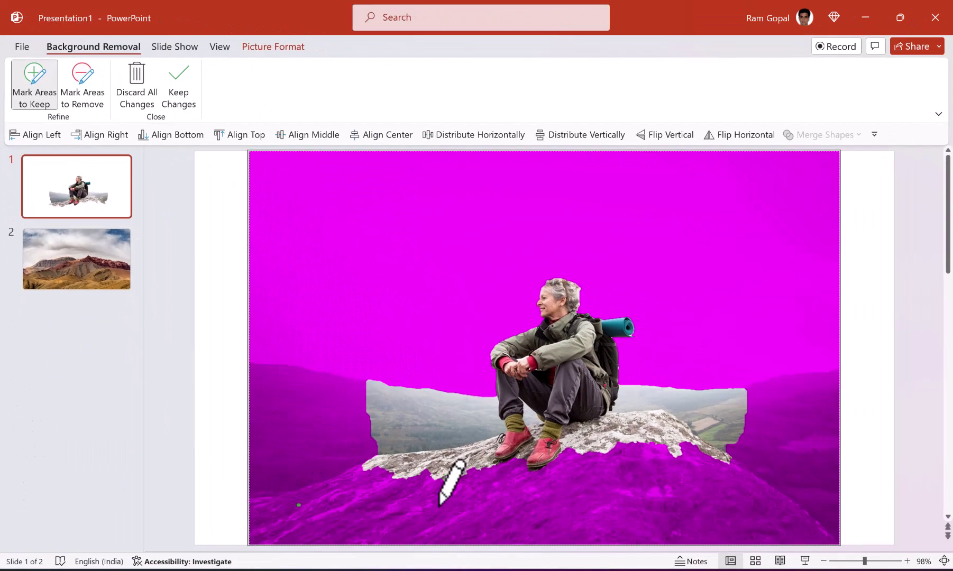
mouse_move(439, 505)
left_mouse_down()
mouse_move(706, 506)
mouse_move(770, 523)
left_mouse_up()
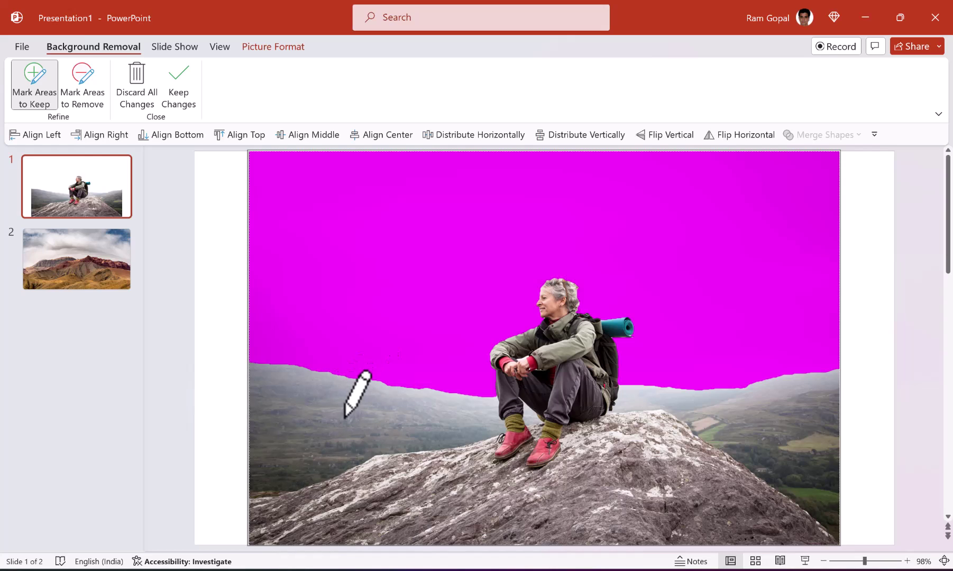
Step: Mark the hills left and right of the hiker as areas to remove
left_click(82, 78)
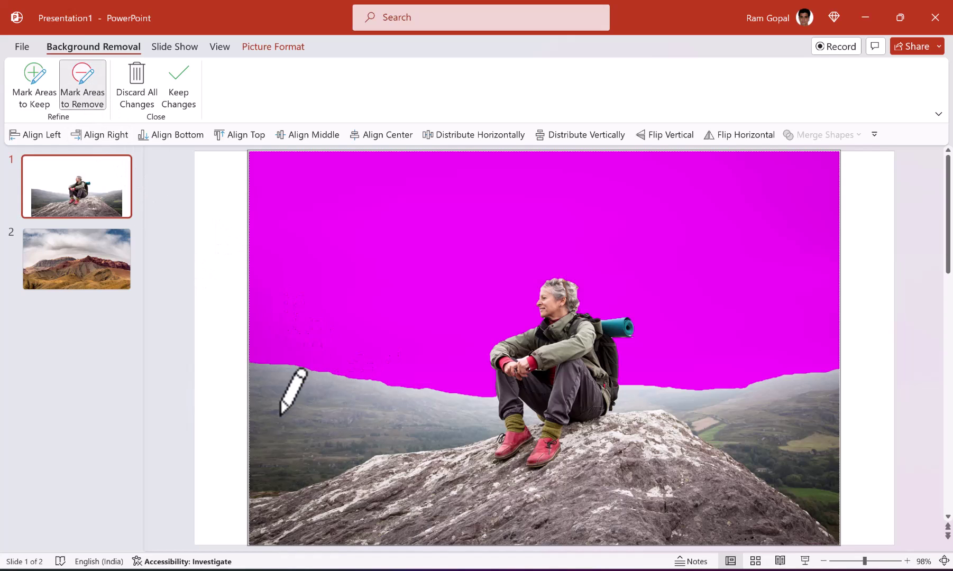
left_click_drag(267, 430, 455, 391)
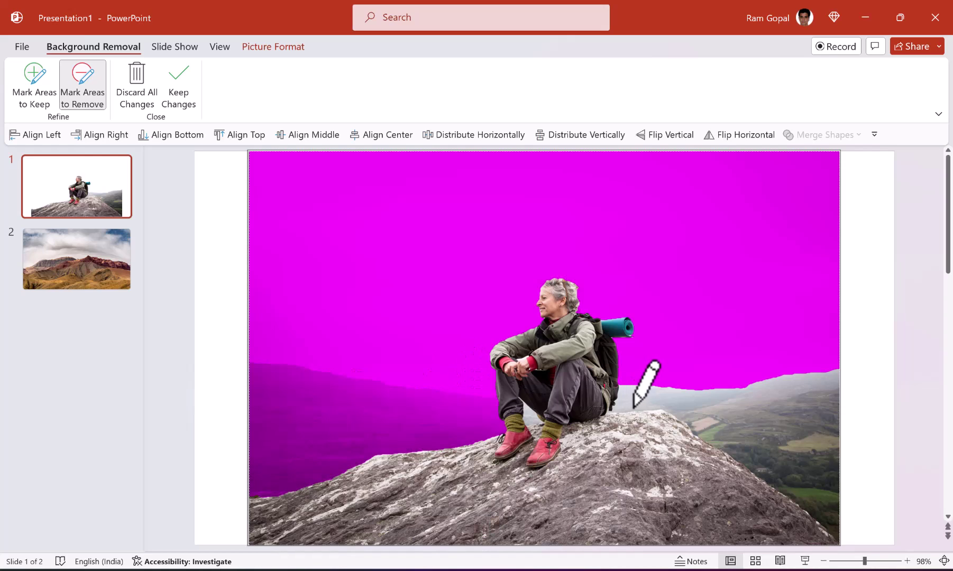
left_click_drag(722, 392, 777, 418)
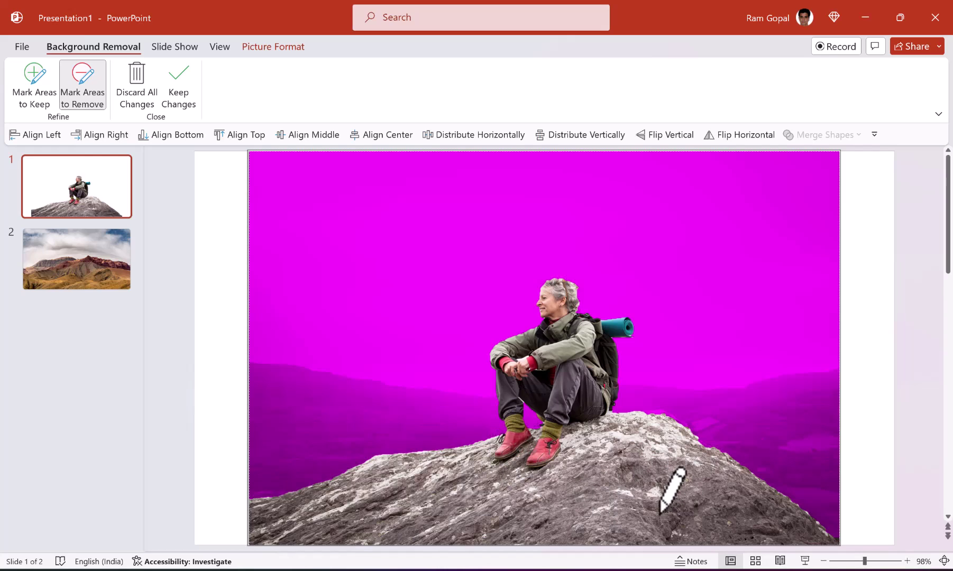
key("shift")
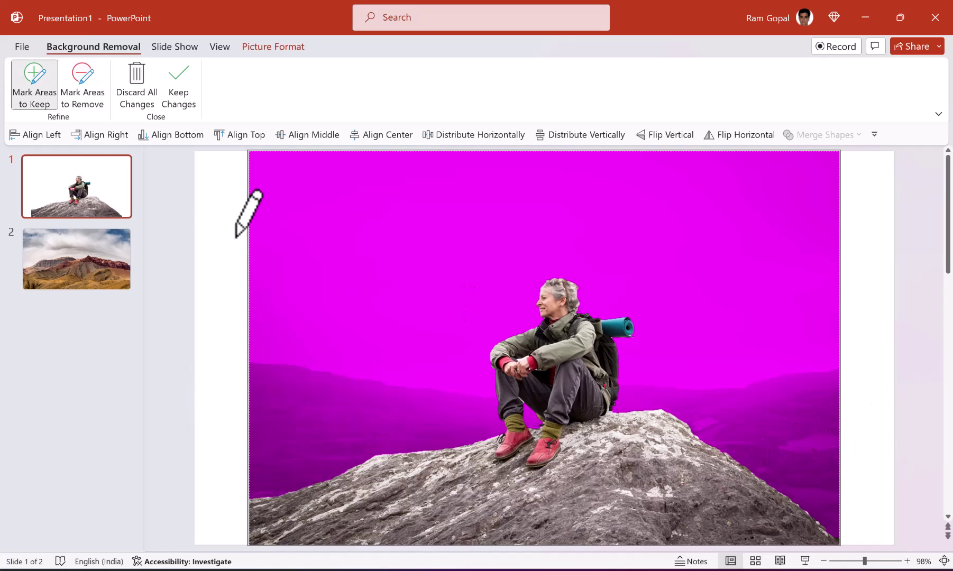
Step: Keep the background removal, then cut the hiker and paste it onto the mountain photo on slide 2
left_click(181, 84)
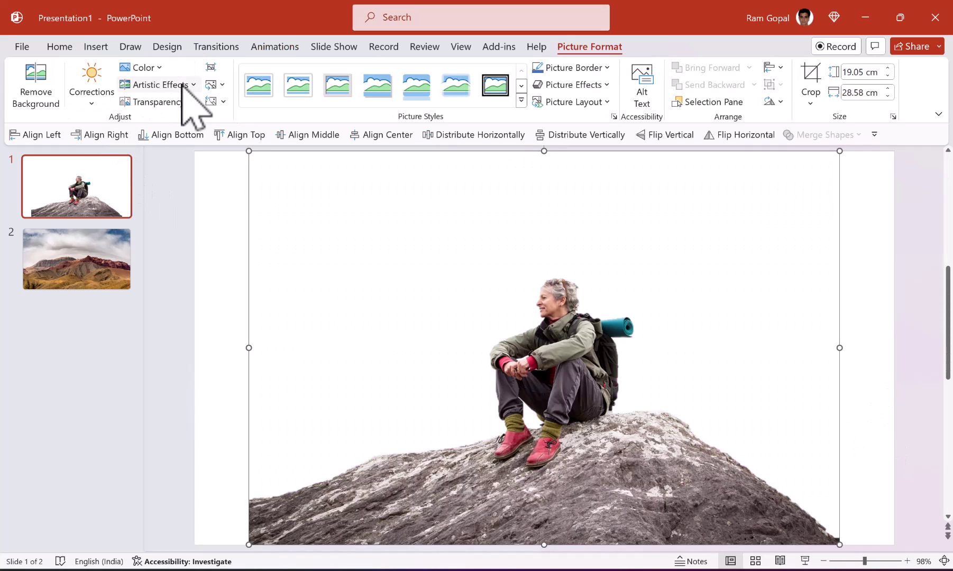
right_click(589, 410)
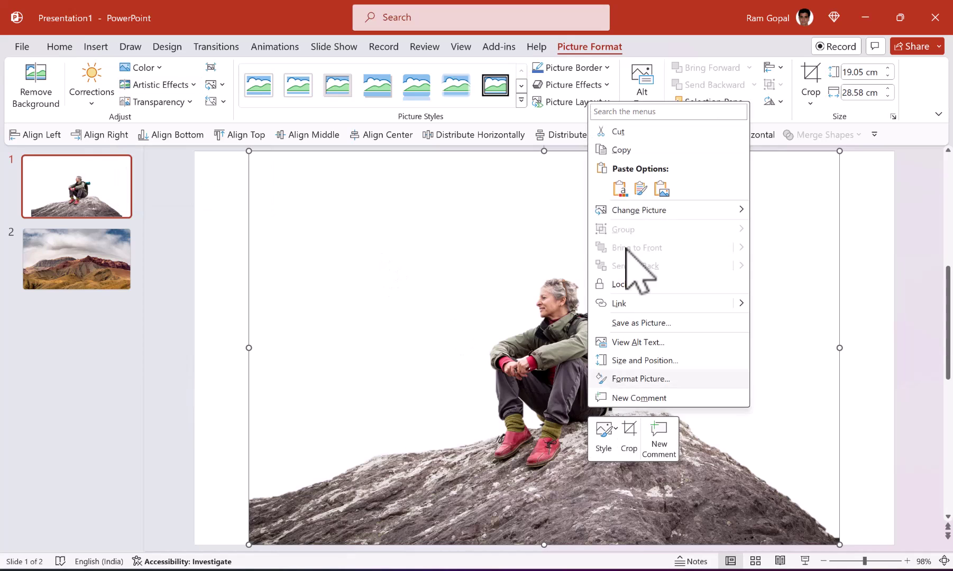
left_click(632, 132)
left_click(113, 269)
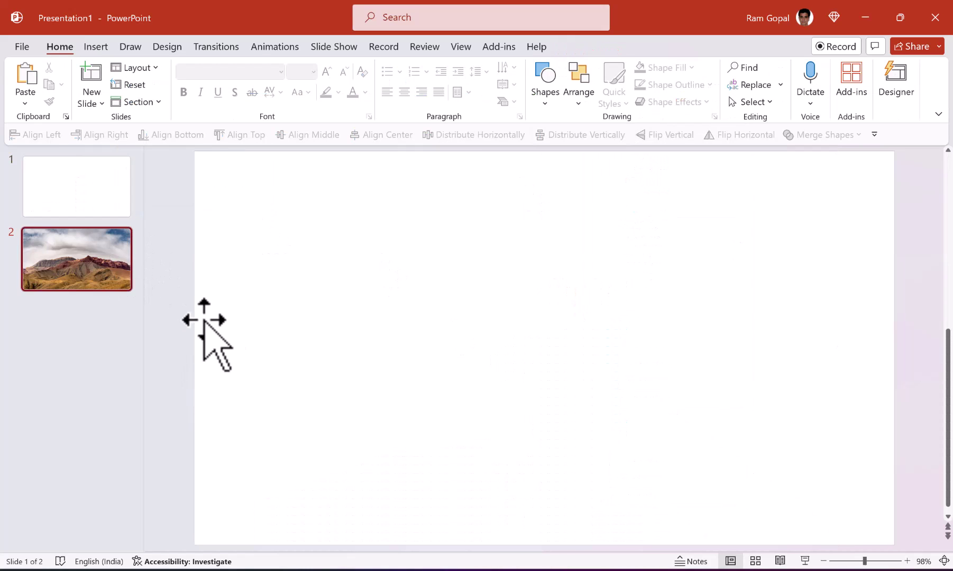
right_click(180, 338)
left_click(209, 382)
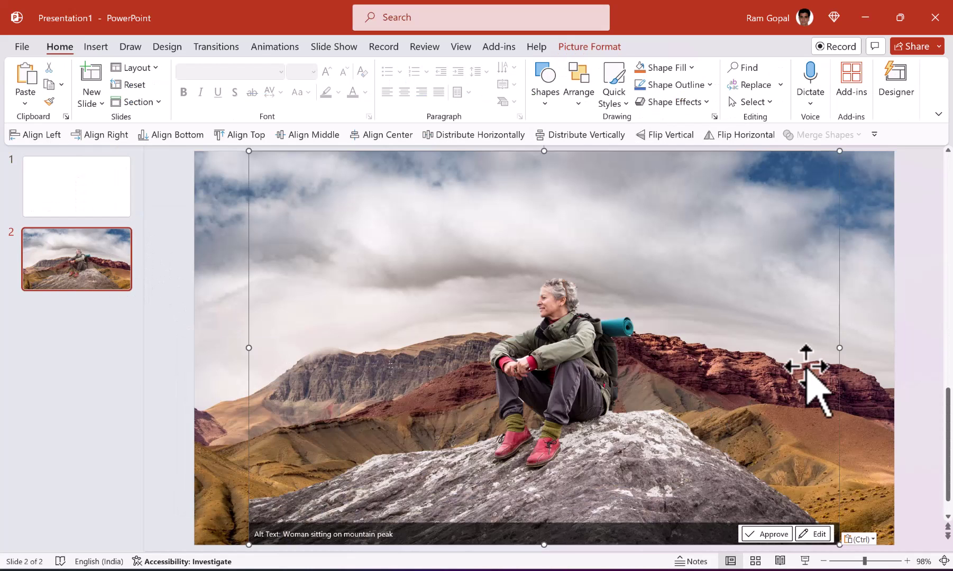
key("Escape")
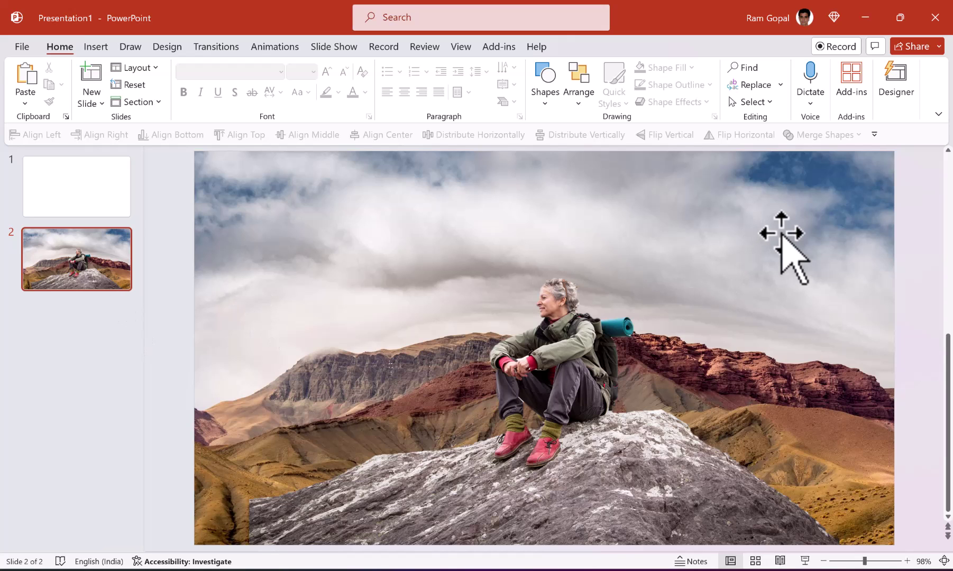
Step: At 70% zoom, move the hiker cut-out lower and delete the blank first slide
left_click(569, 404)
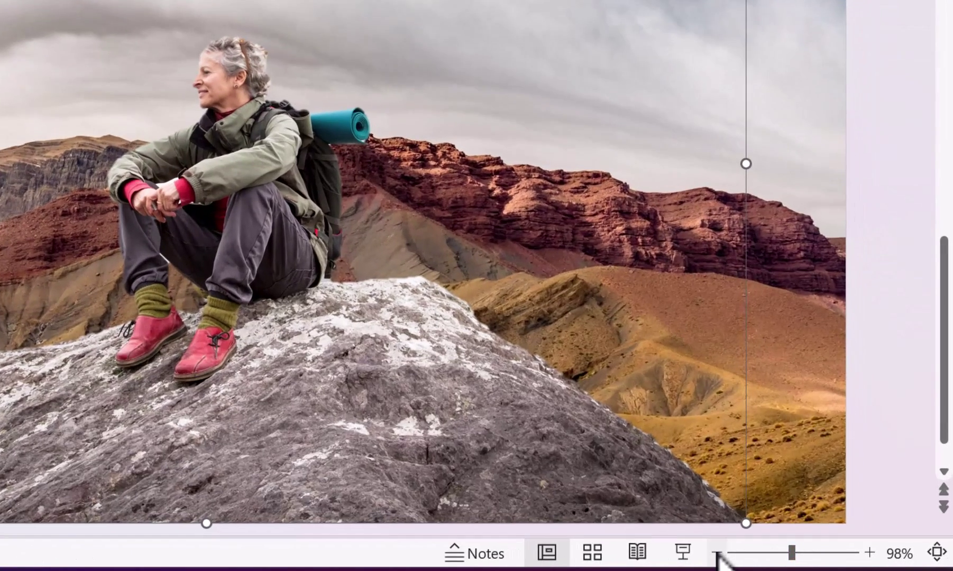
left_click(823, 561)
left_click(718, 553)
left_click(717, 553)
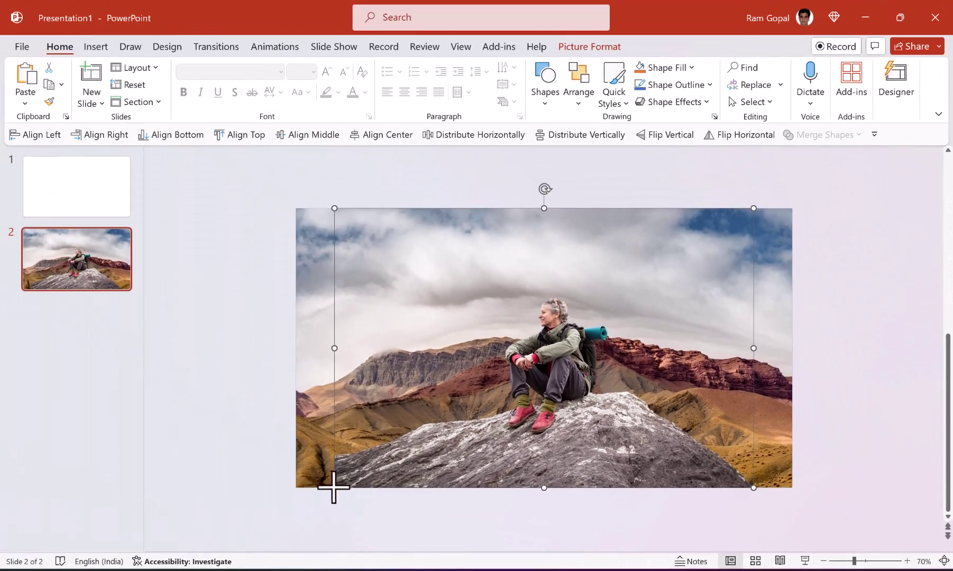
left_click_drag(333, 487, 295, 513)
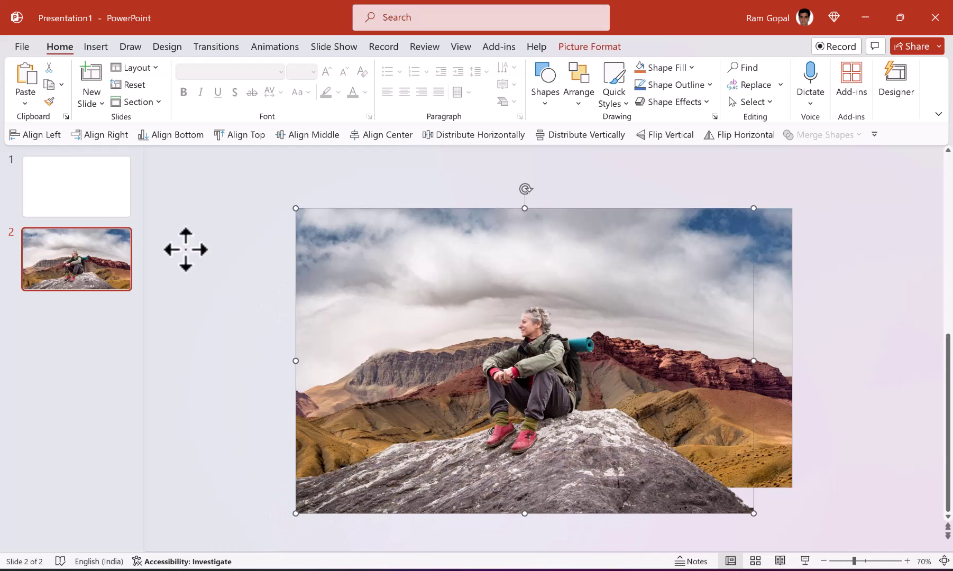
left_click(96, 202)
key("Delete")
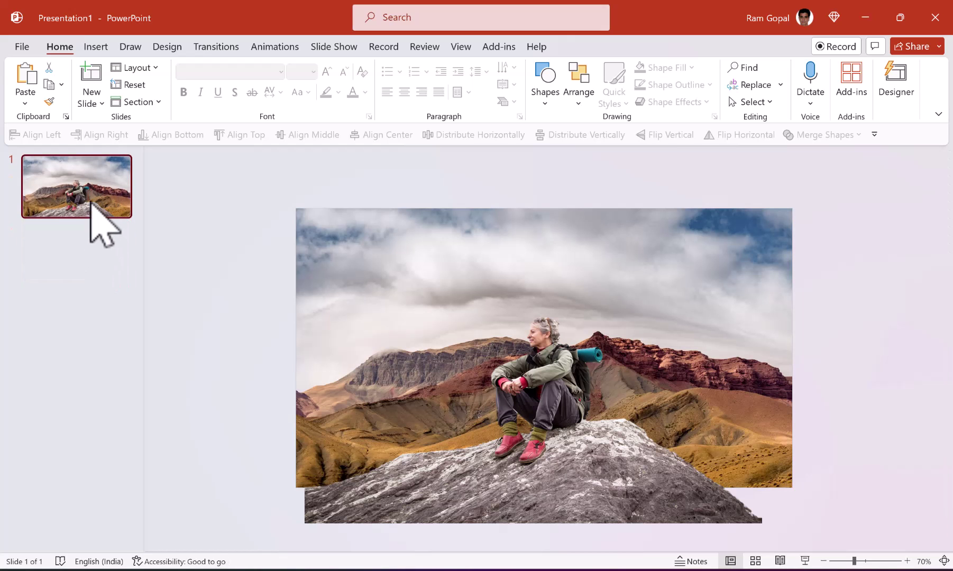
Step: Duplicate the slide and enlarge the mountain photo toward the upper left on the copy
right_click(91, 203)
left_click(168, 333)
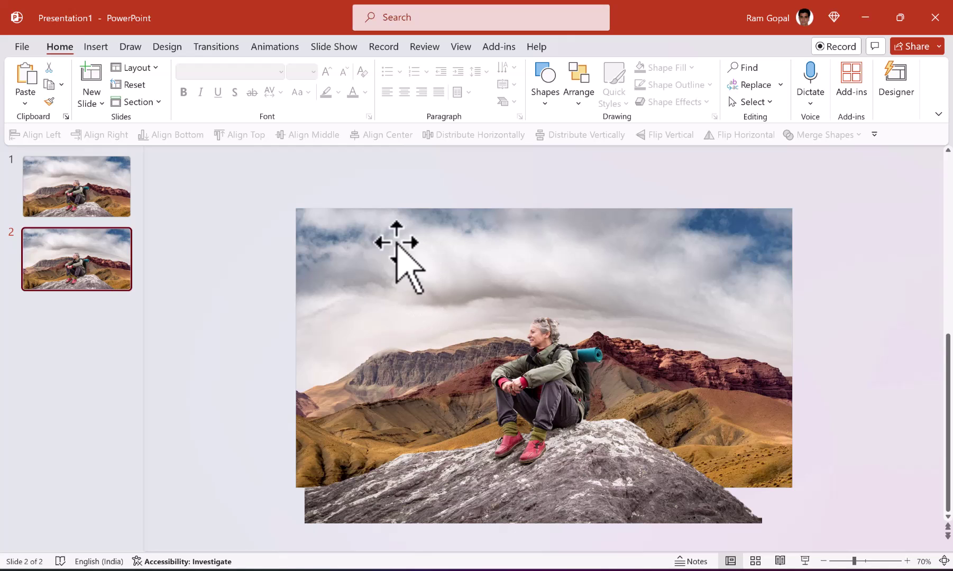
left_click(348, 277)
left_click(316, 212)
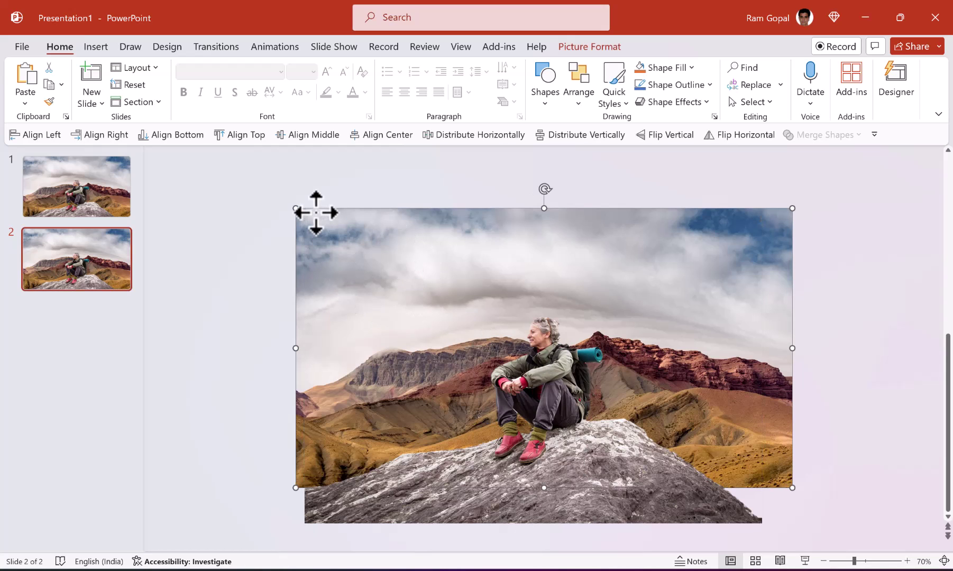
left_click_drag(296, 209, 168, 143)
Step: Enlarge the hiker cut-out toward the upper right and widen the thumbnail pane
left_click(551, 472)
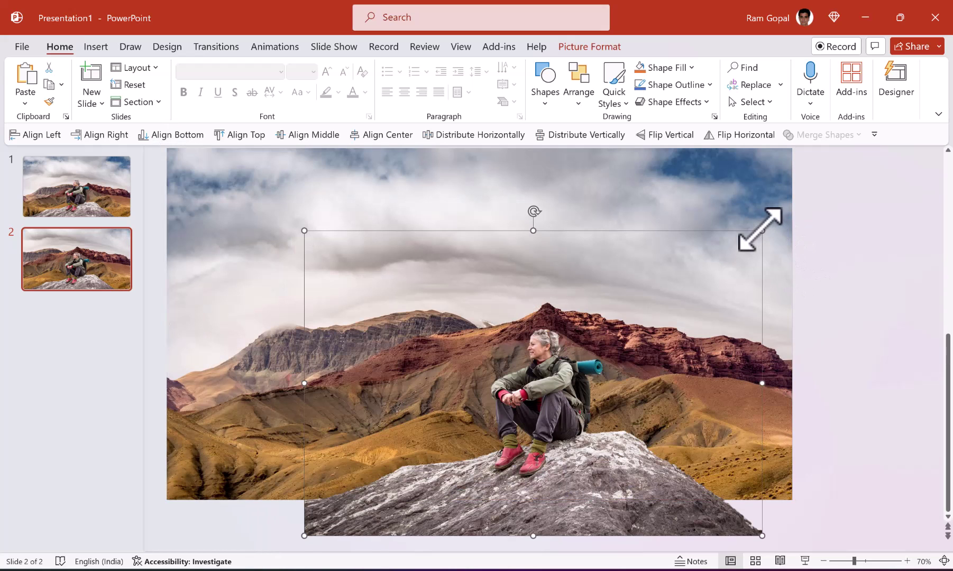
left_click_drag(763, 228, 866, 174)
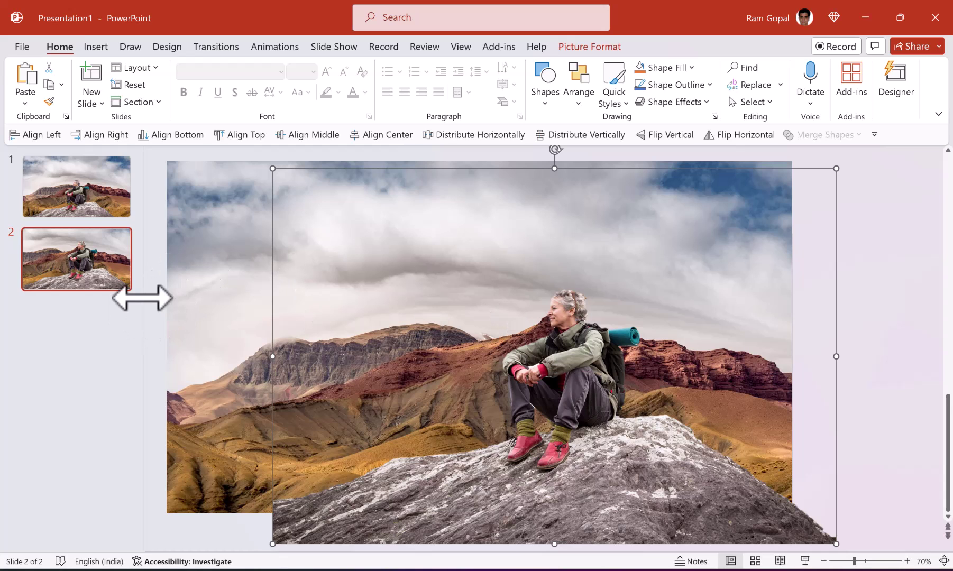
left_click_drag(142, 297, 298, 300)
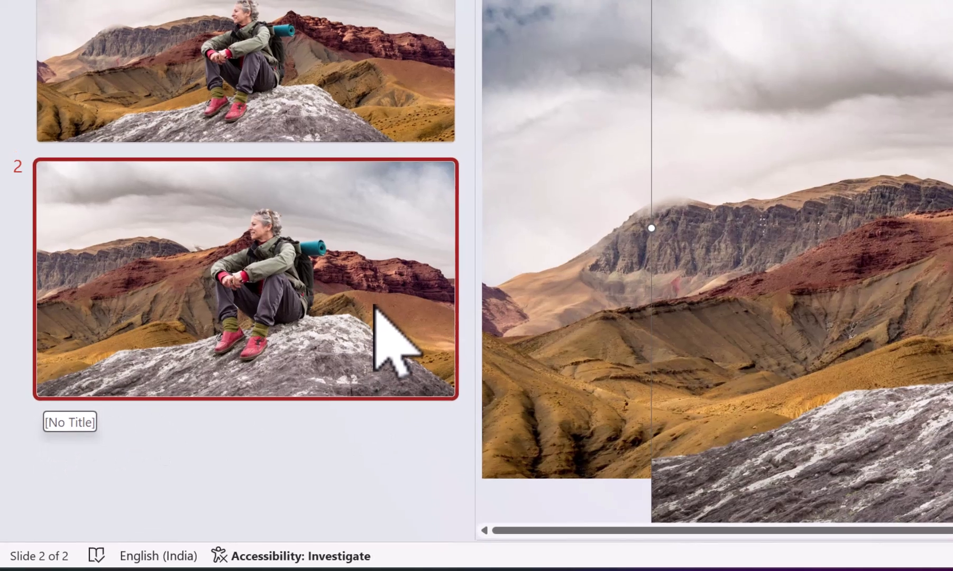
Step: Duplicate slide 2 as slide 3, drag the hiker left, then nudge it right five times
right_click(320, 334)
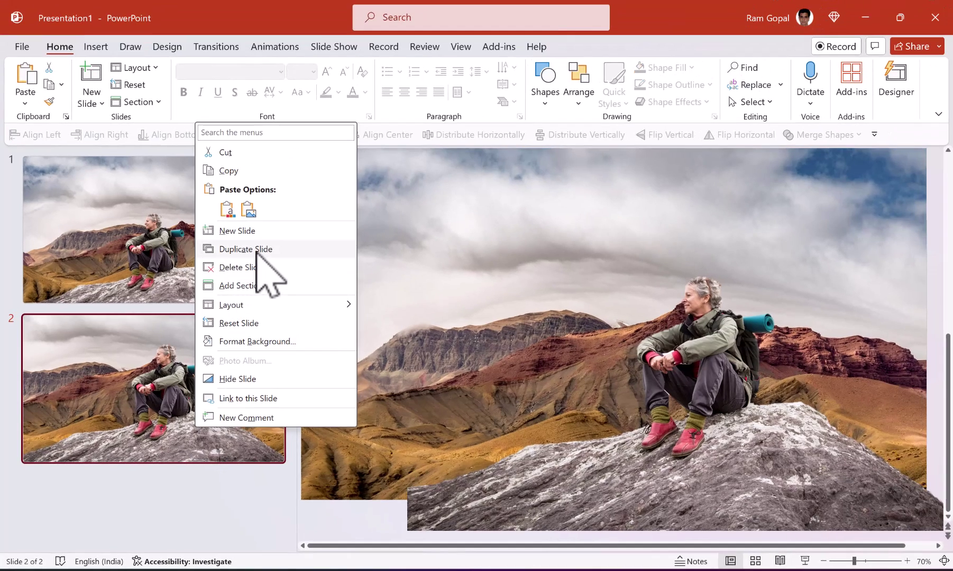
left_click(257, 250)
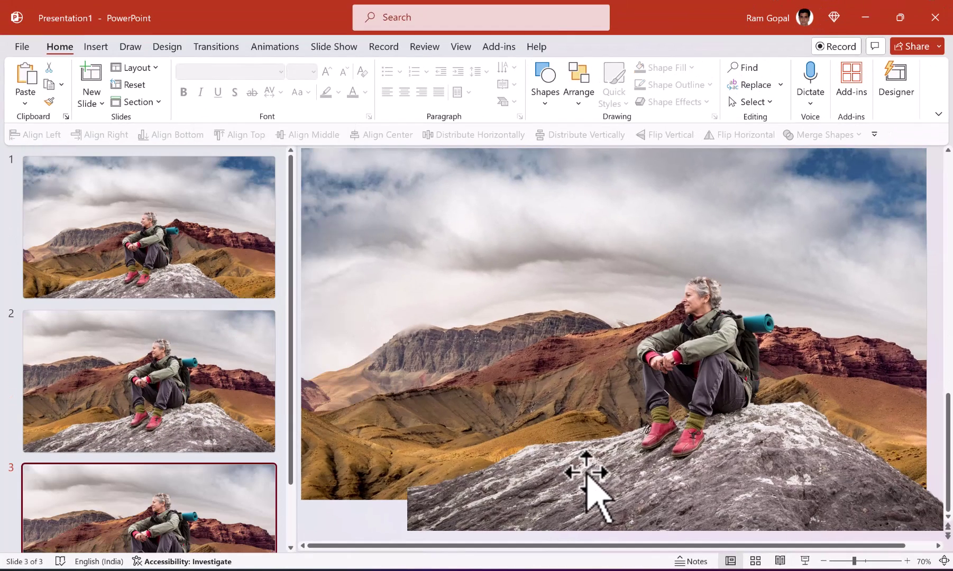
left_click_drag(726, 349, 586, 347)
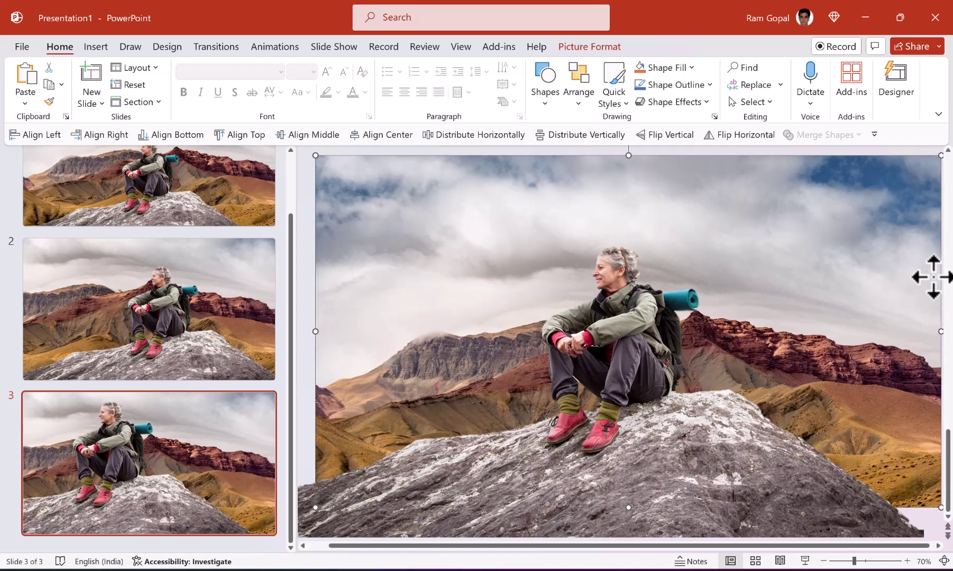
key("Right")
key("Right")
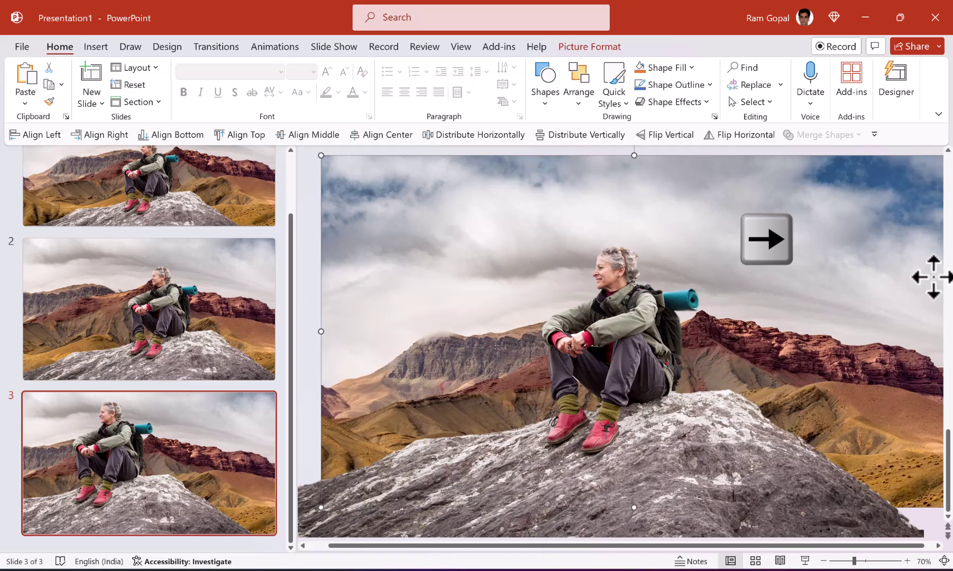
key("Right")
key("Right")
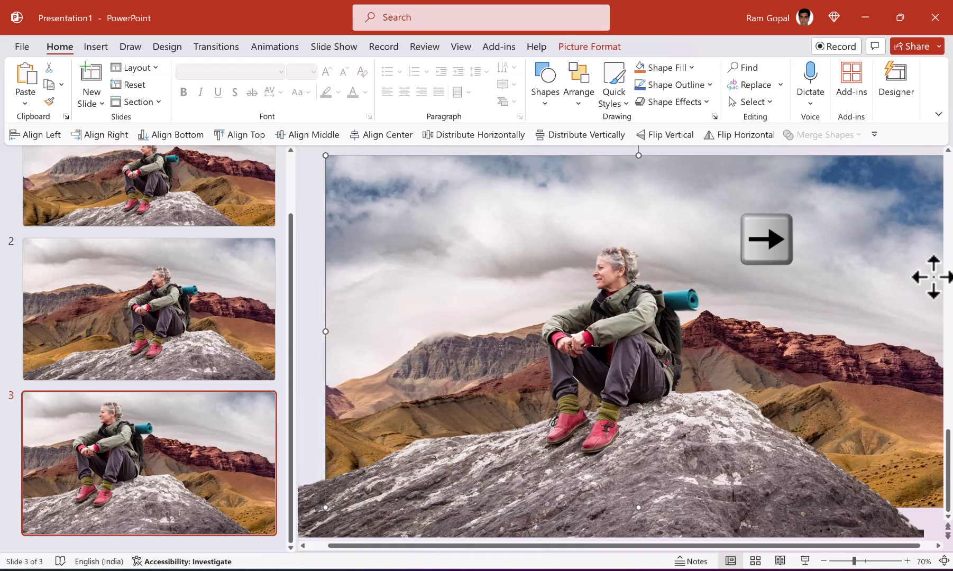
key("Right")
key("Right")
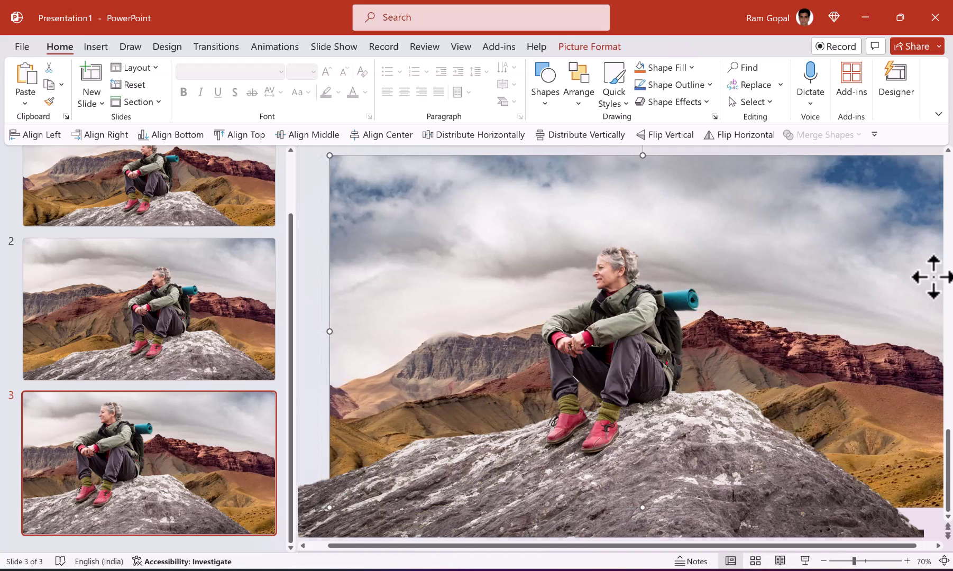
key("Right")
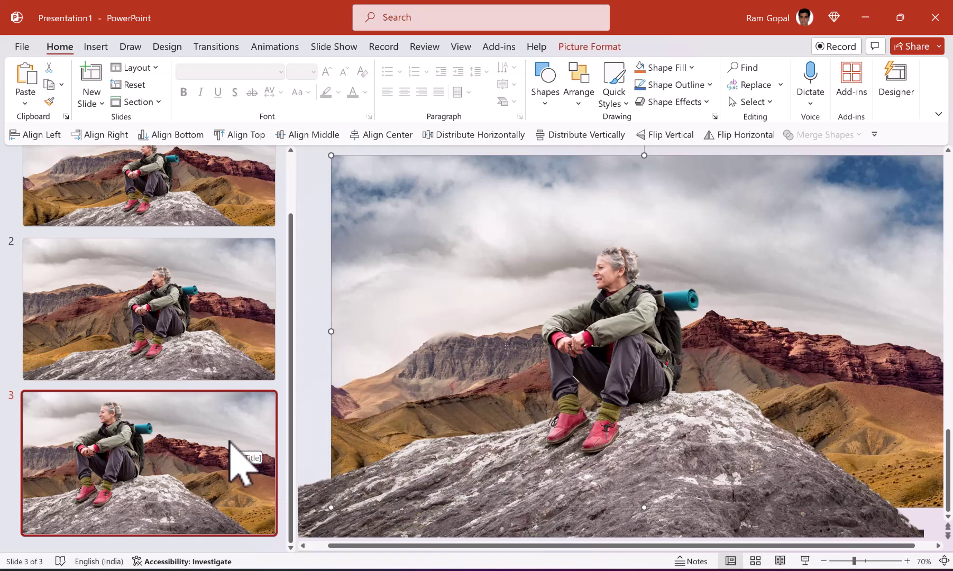
key("Right")
key("Right")
key("Right")
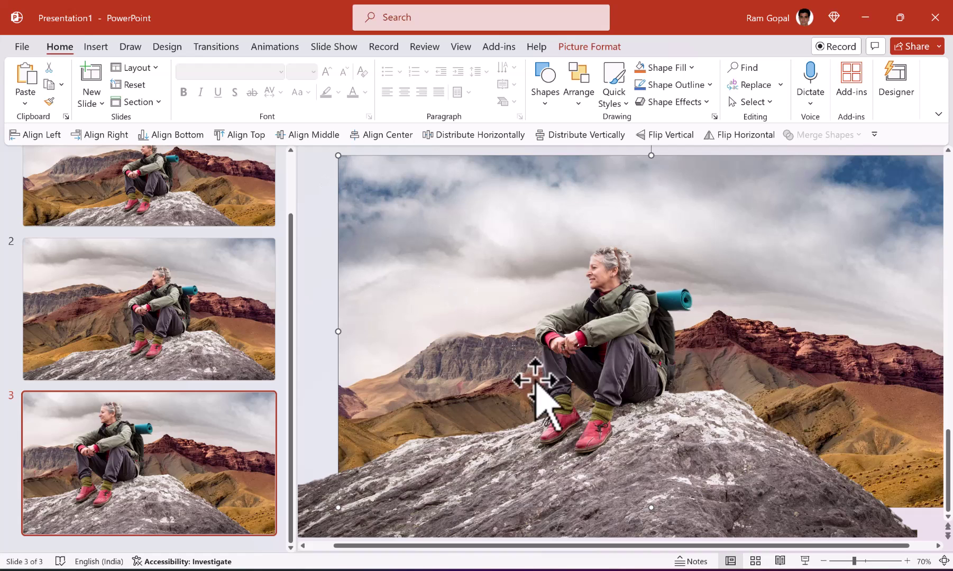
Step: Select slides 1–3, apply the Morph transition, and select the Duration value
left_click(164, 214)
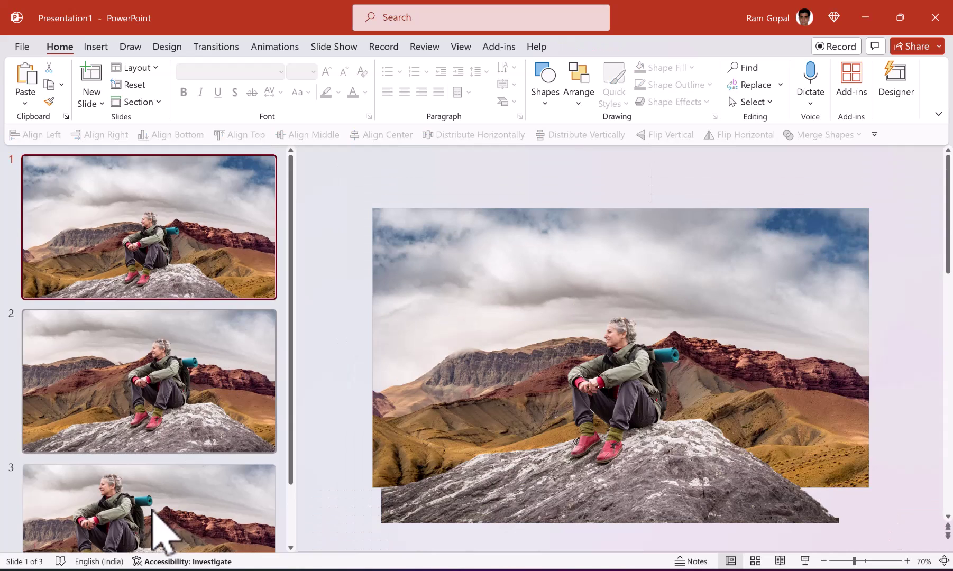
left_click(153, 516, "shift")
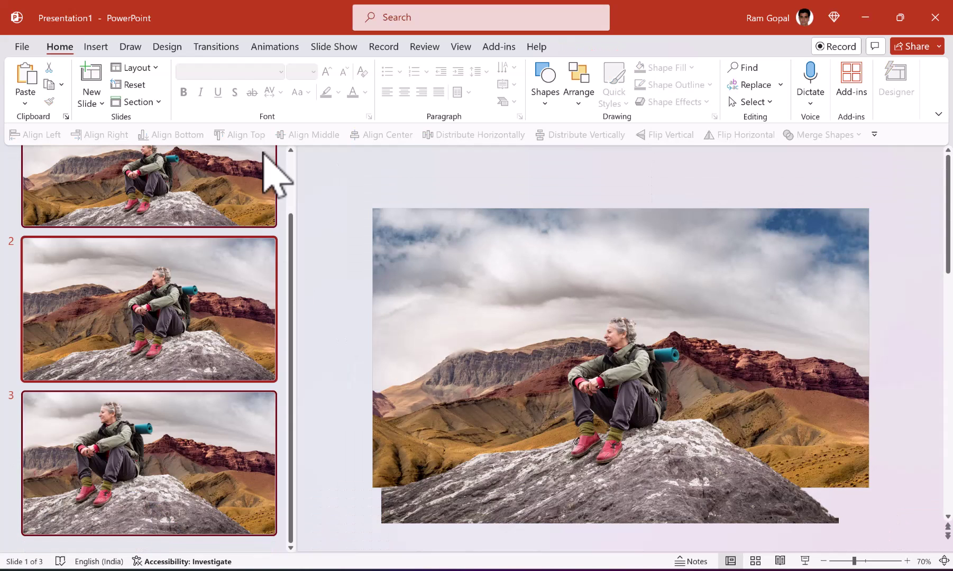
left_click(216, 47)
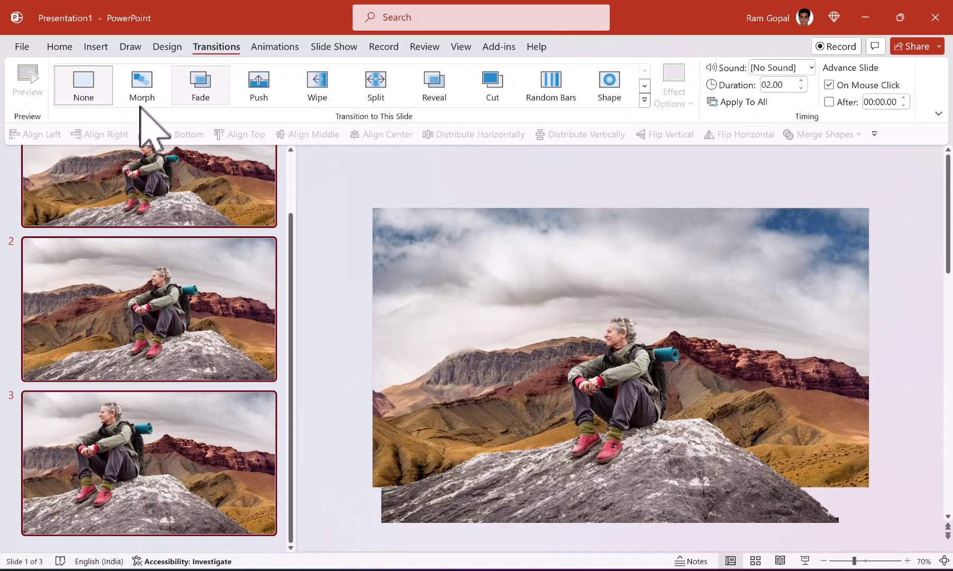
left_click(141, 89)
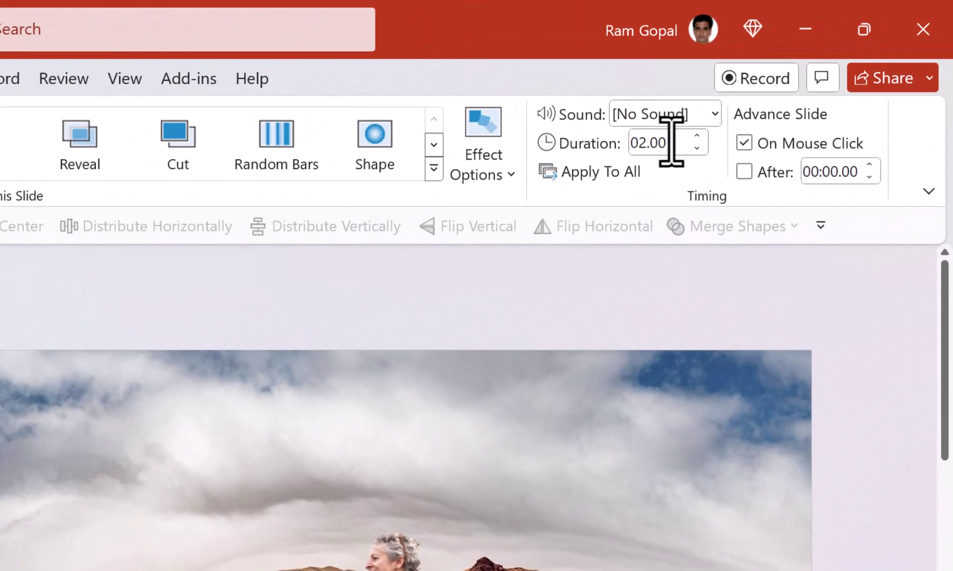
left_click(785, 84)
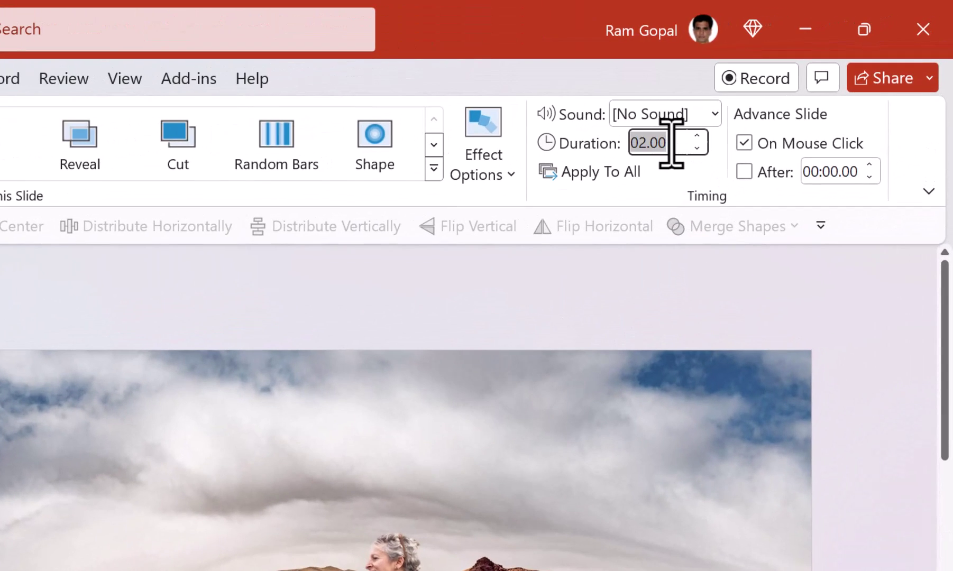